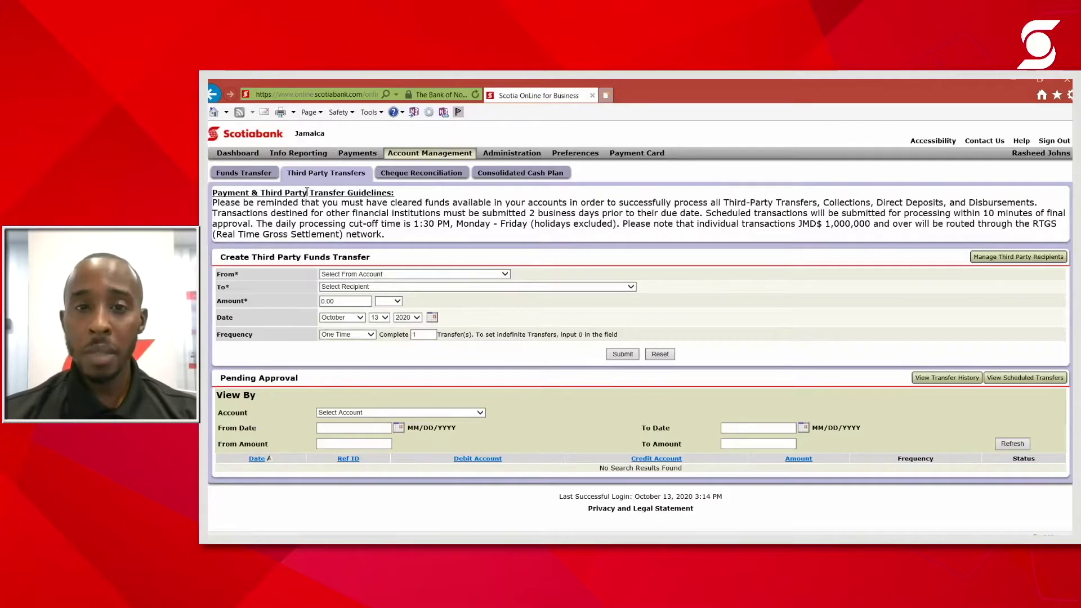
Step: Return to the third-party recipients page and set Recipient Type to Business
{"action": "left_click", "coordinate": [317, 178]}
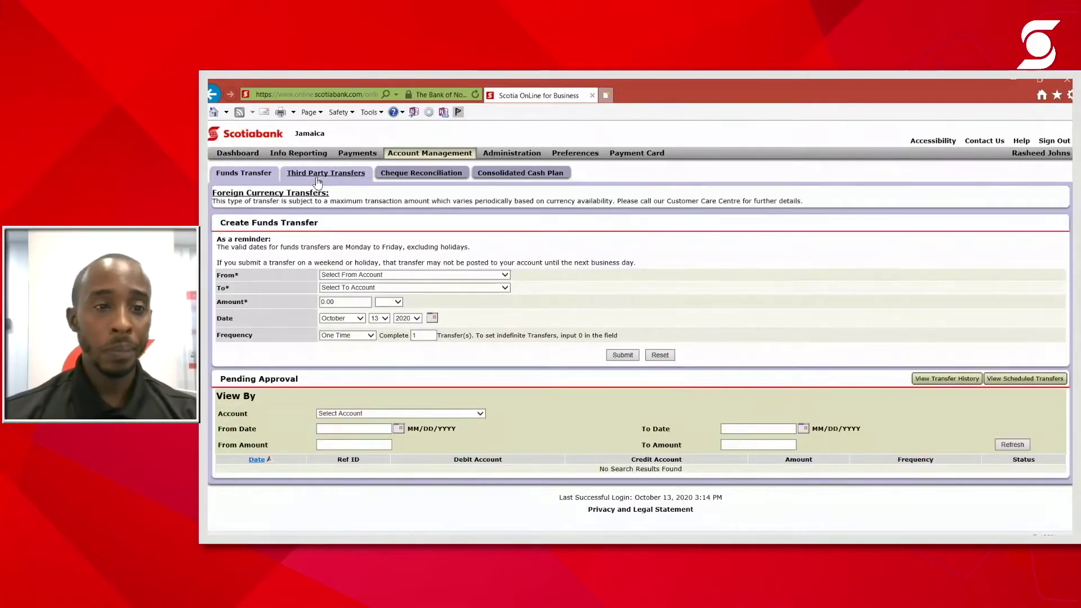
{"action": "left_click", "coordinate": [318, 179]}
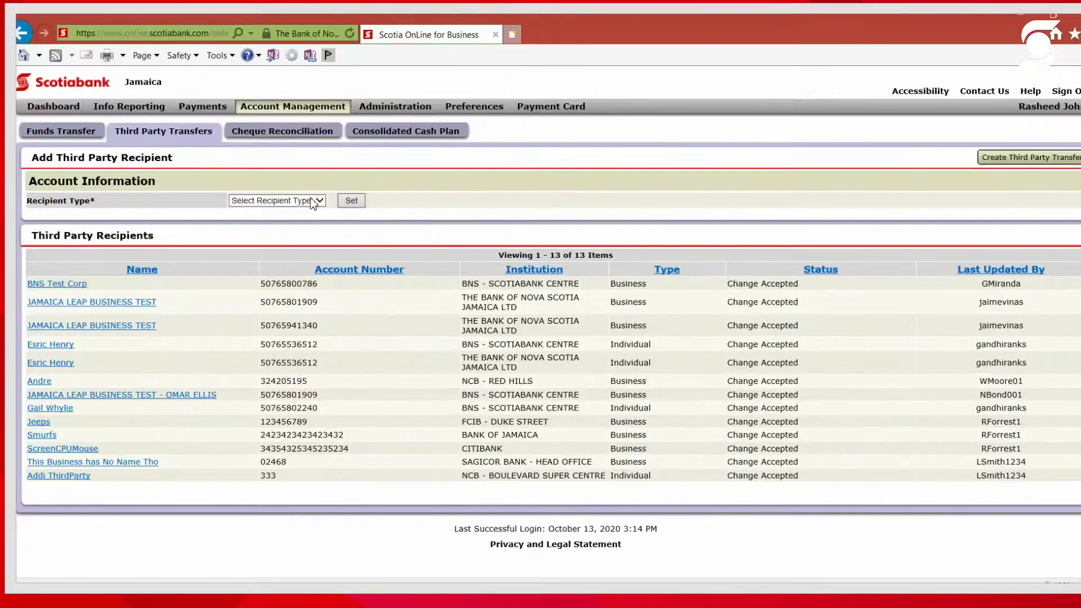
{"action": "left_click", "coordinate": [314, 201]}
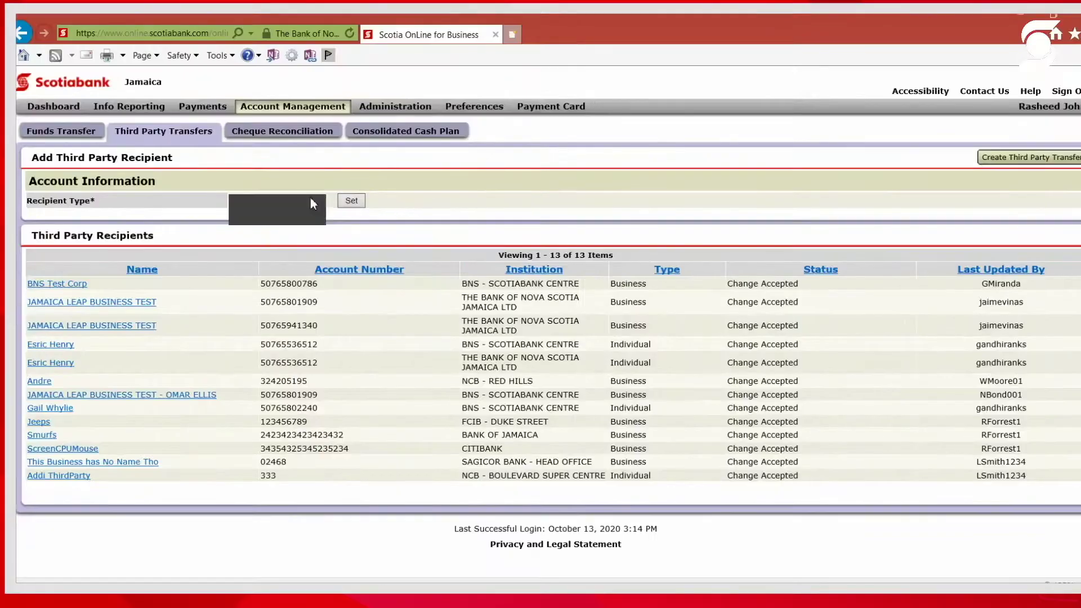
{"action": "left_click", "coordinate": [289, 221]}
Step: Load the Business recipient form and enter 'Scotia Test Profile' as the company name
{"action": "left_click", "coordinate": [351, 201]}
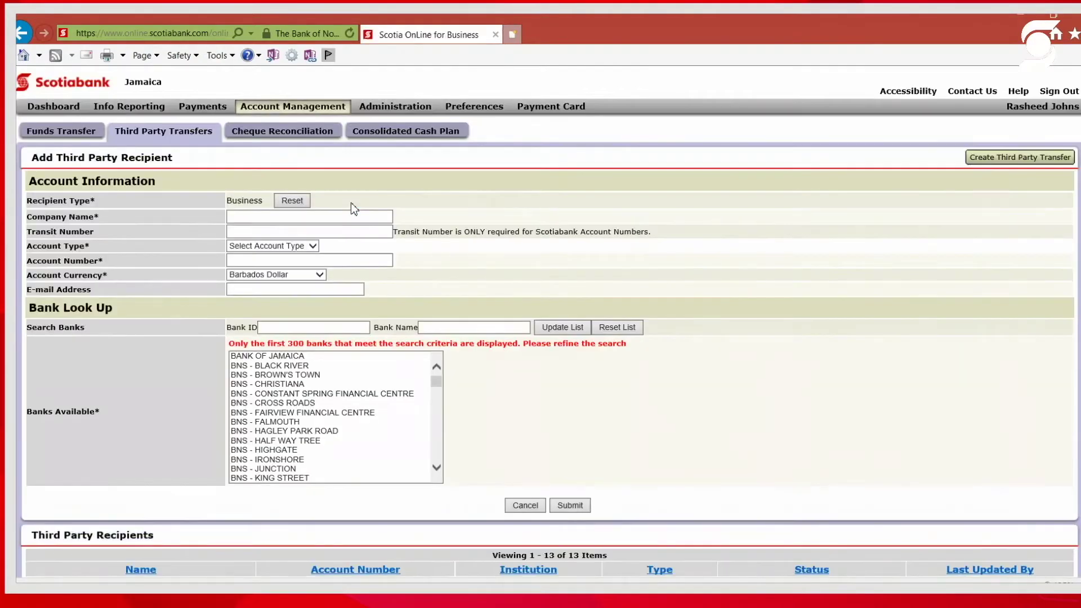
{"action": "left_click", "coordinate": [344, 216]}
{"action": "type", "text": "Scotia Test"}
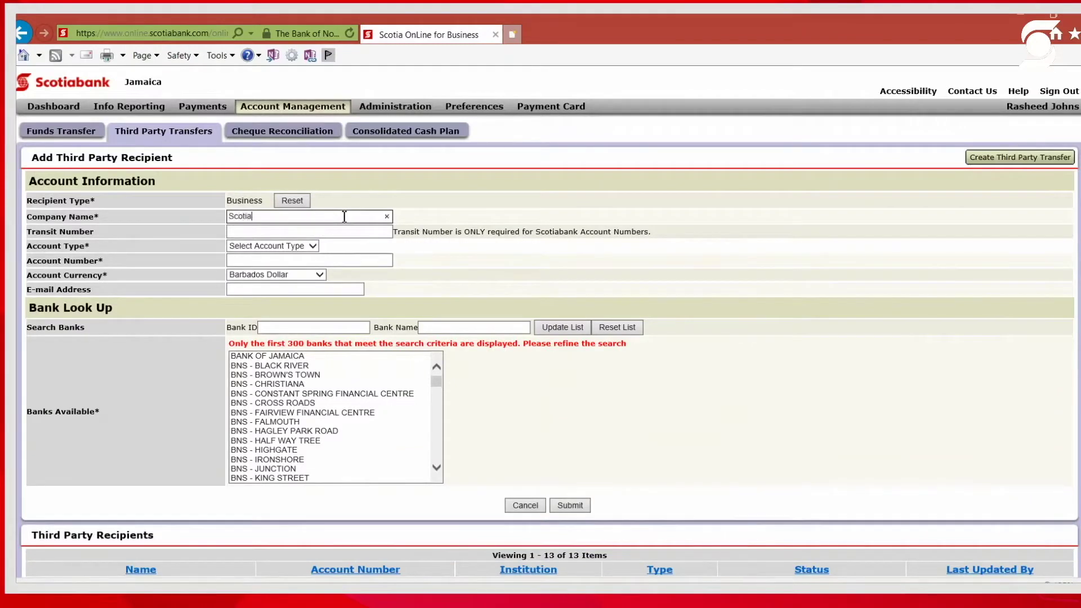
{"action": "type", "text": " Profio"}
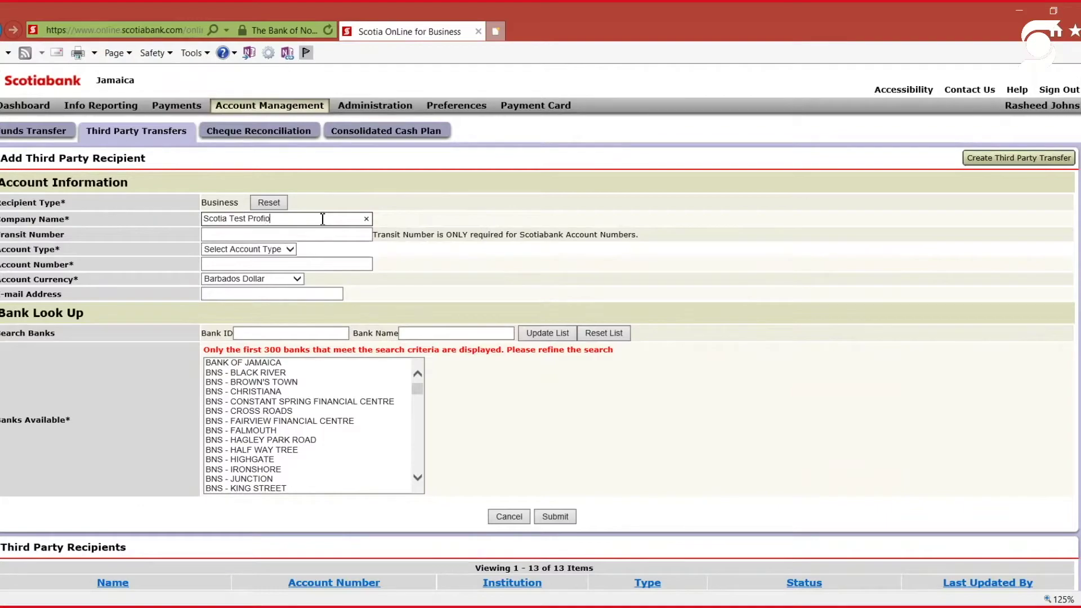
{"action": "key", "text": "BackSpace"}
{"action": "type", "text": "le"}
Step: Enter 50765 as the transit number
{"action": "left_click", "coordinate": [323, 235]}
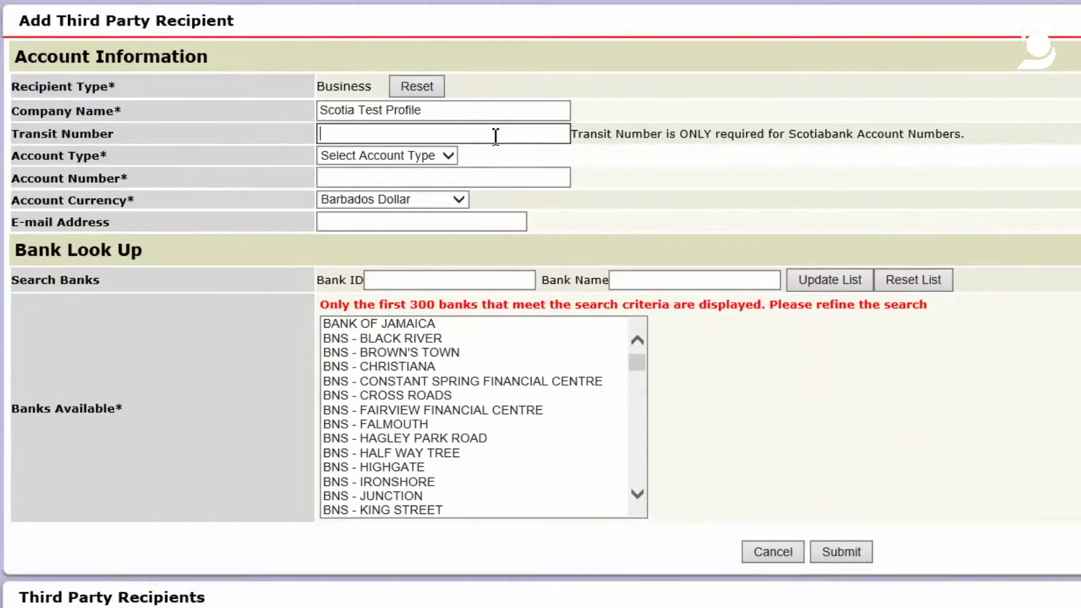
{"action": "type", "text": "50"}
{"action": "type", "text": "576"}
{"action": "key", "text": "BackSpace"}
{"action": "key", "text": "BackSpace"}
{"action": "key", "text": "BackSpace"}
{"action": "type", "text": "765"}
{"action": "left_click", "coordinate": [731, 153]}
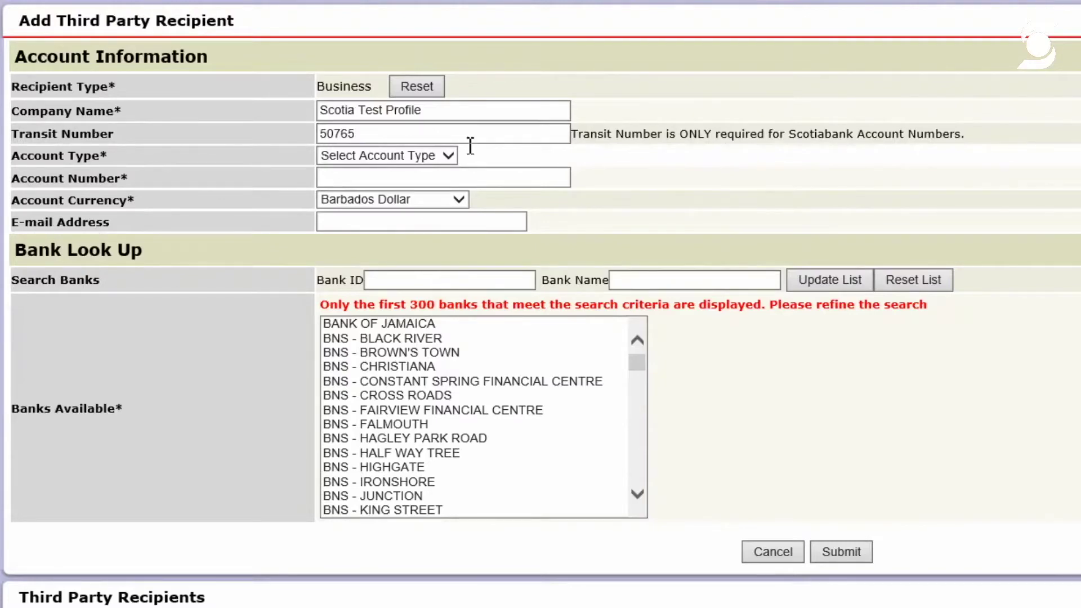
Step: Set Account Type to Chequing and enter the recipient's account number
{"action": "left_click", "coordinate": [450, 158]}
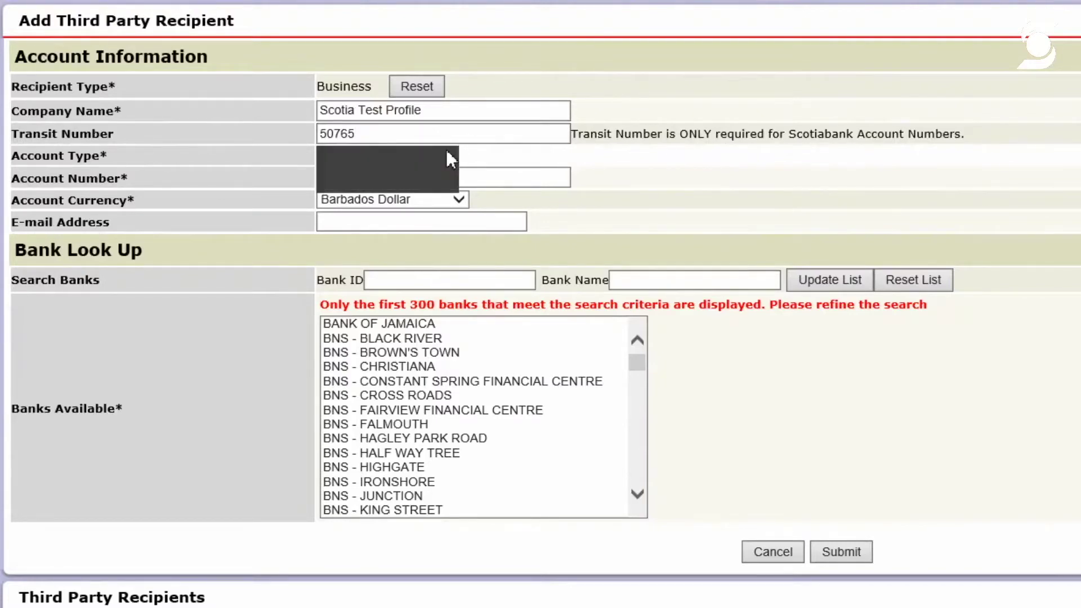
{"action": "left_click", "coordinate": [426, 172]}
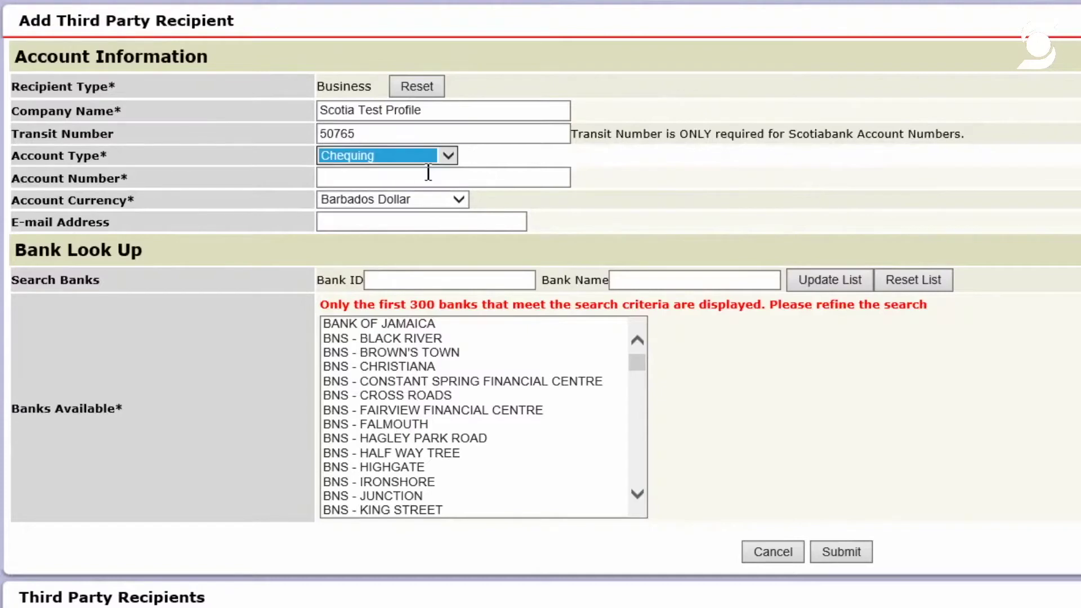
{"action": "left_click", "coordinate": [404, 179]}
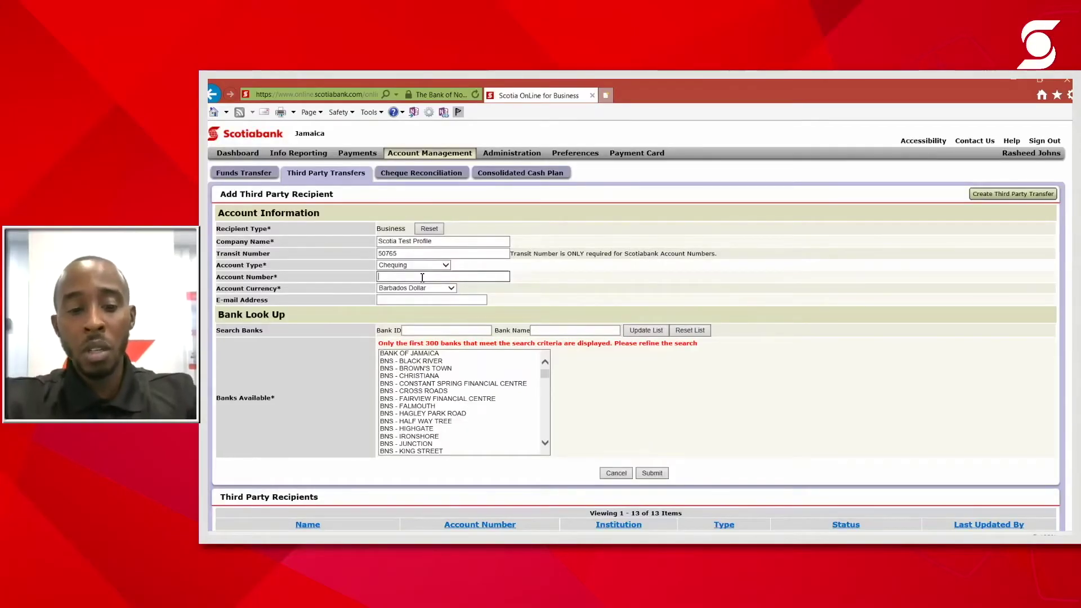
{"action": "type", "text": "1234"}
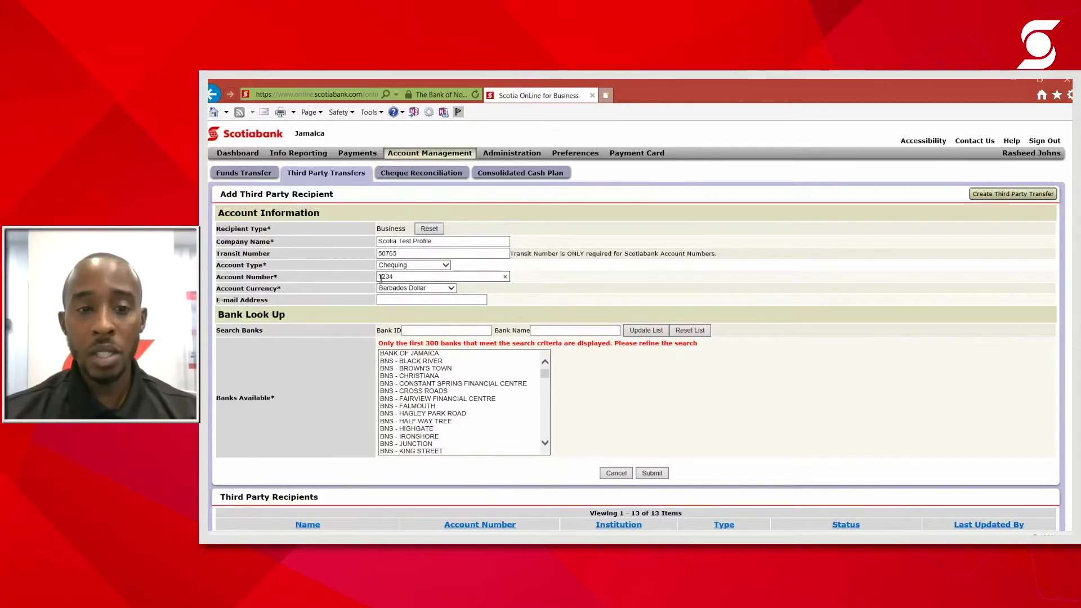
{"action": "type", "text": "00000"}
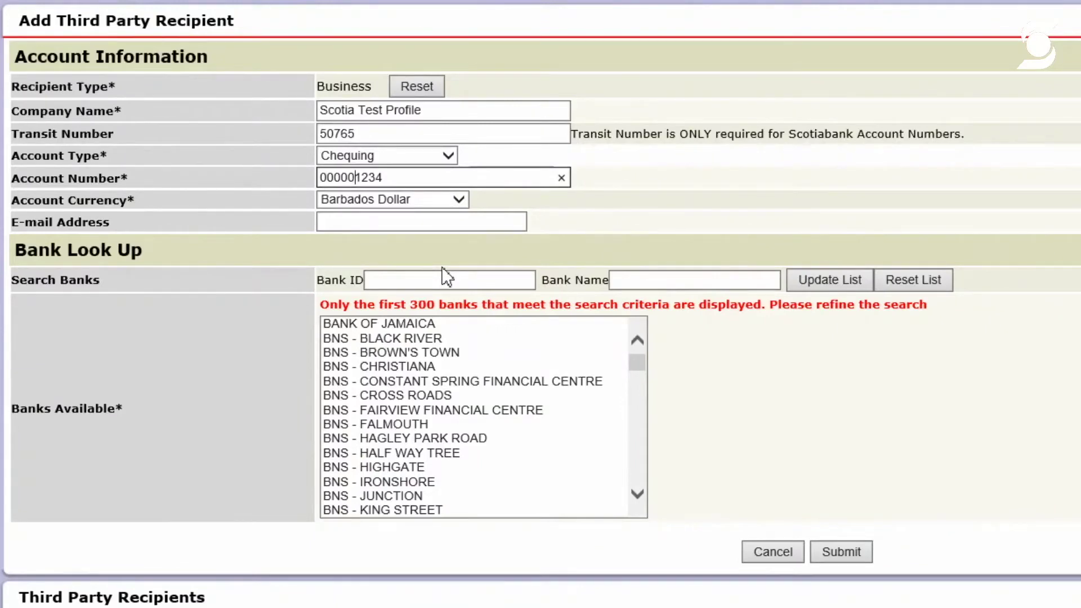
{"action": "left_click", "coordinate": [524, 224]}
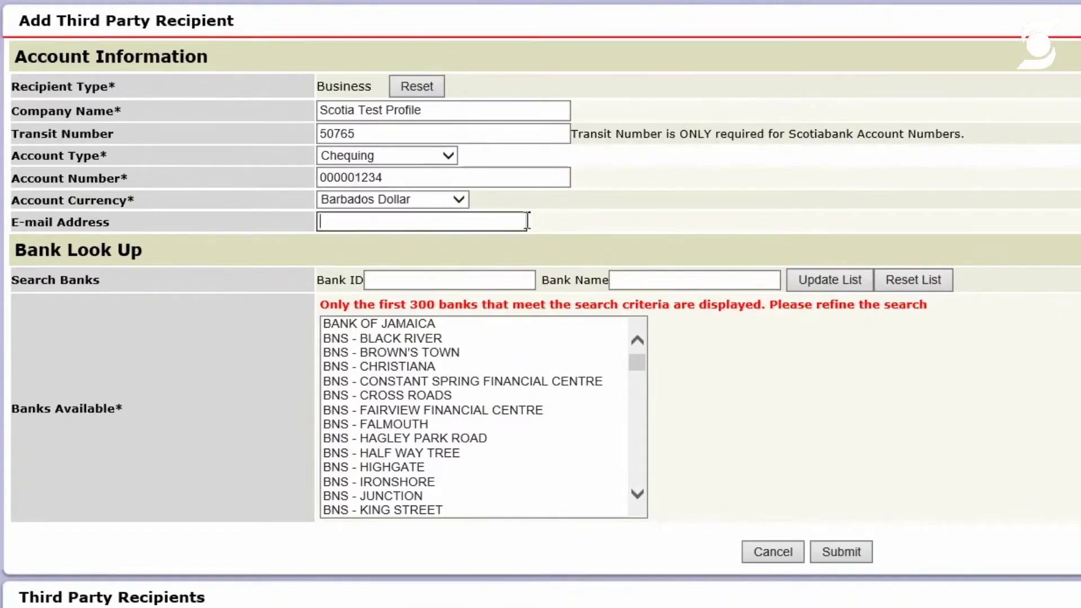
Step: Choose Jamaican Dollar as the account currency
{"action": "left_click", "coordinate": [448, 200]}
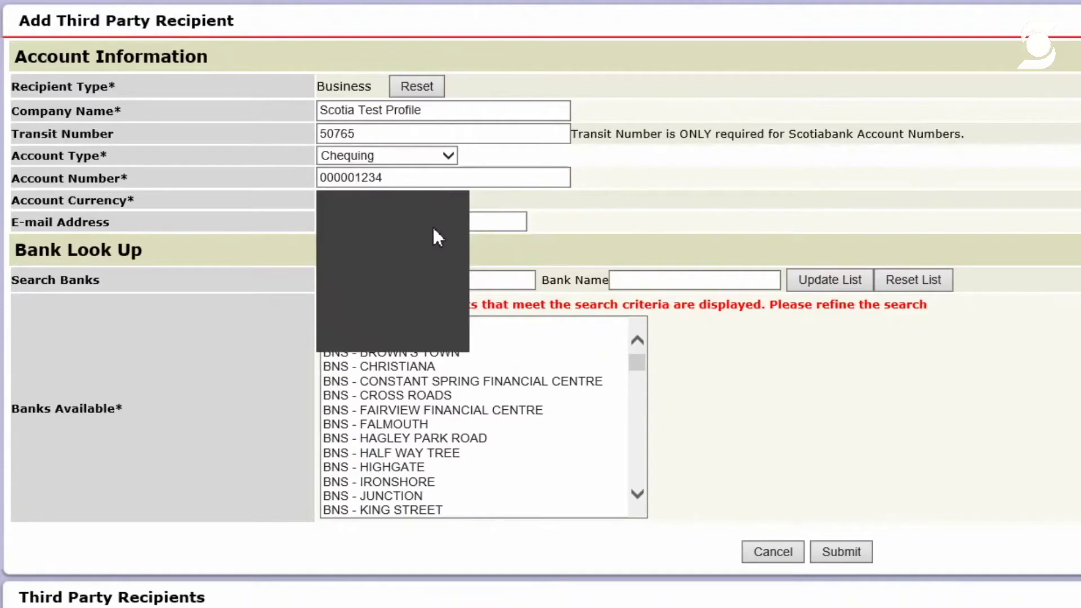
{"action": "left_click", "coordinate": [425, 272]}
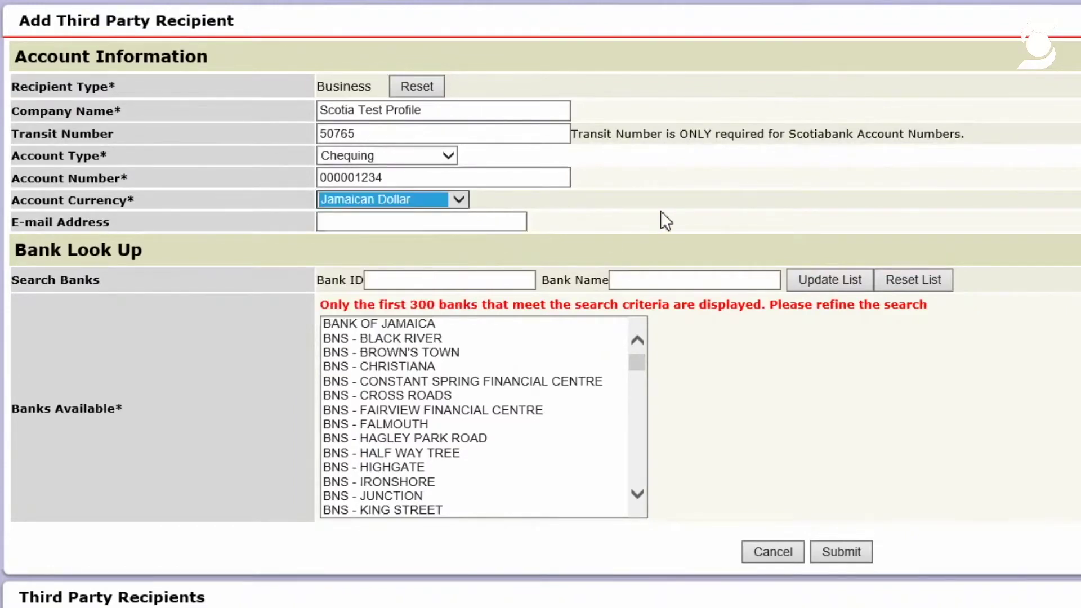
{"action": "left_click", "coordinate": [457, 229]}
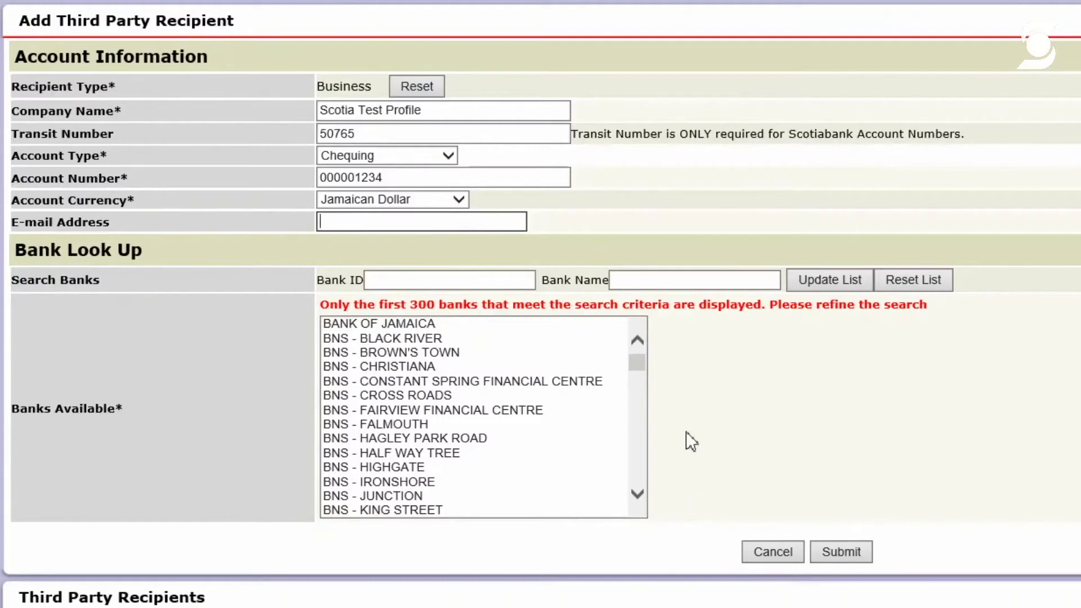
{"action": "left_click", "coordinate": [639, 504]}
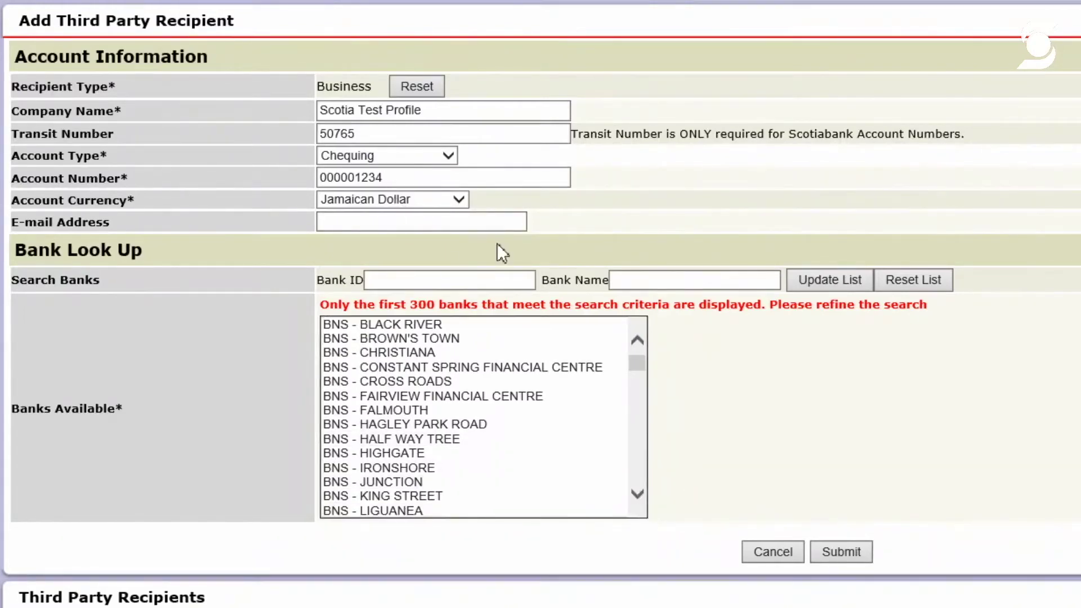
{"action": "left_click", "coordinate": [640, 496]}
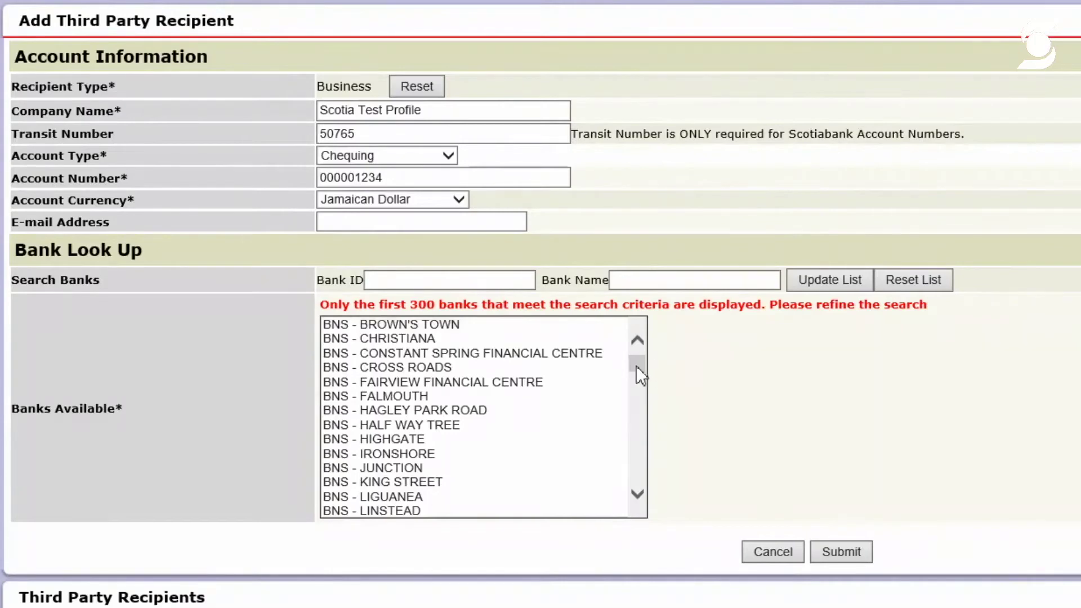
{"action": "left_click_drag", "start_coordinate": [636, 366], "coordinate": [648, 414]}
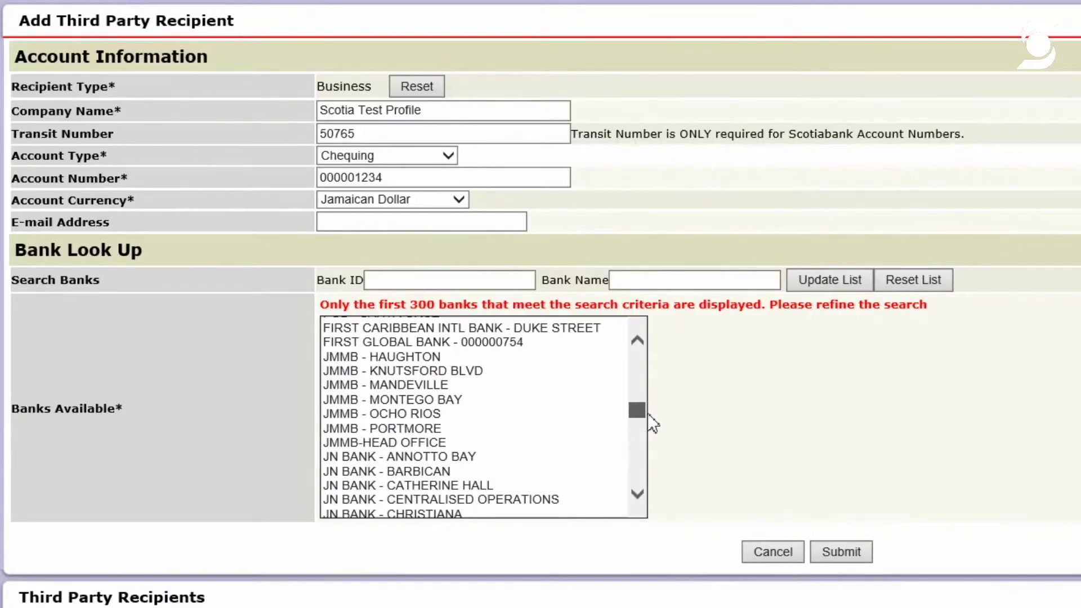
{"action": "left_click_drag", "start_coordinate": [648, 414], "coordinate": [671, 478]}
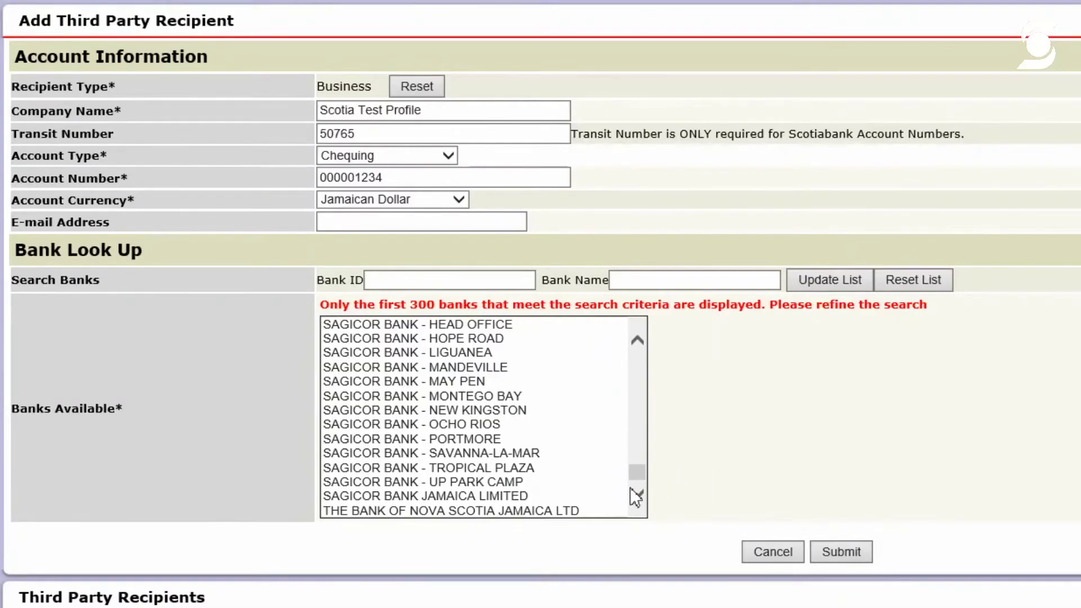
{"action": "left_click_drag", "start_coordinate": [636, 478], "coordinate": [601, 382]}
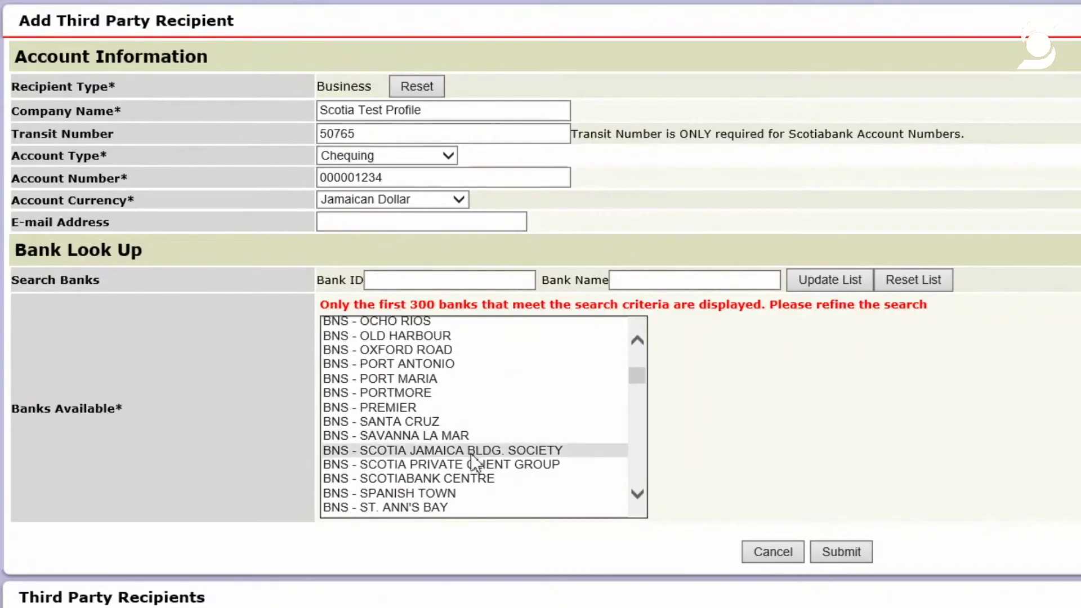
{"action": "left_click", "coordinate": [431, 483]}
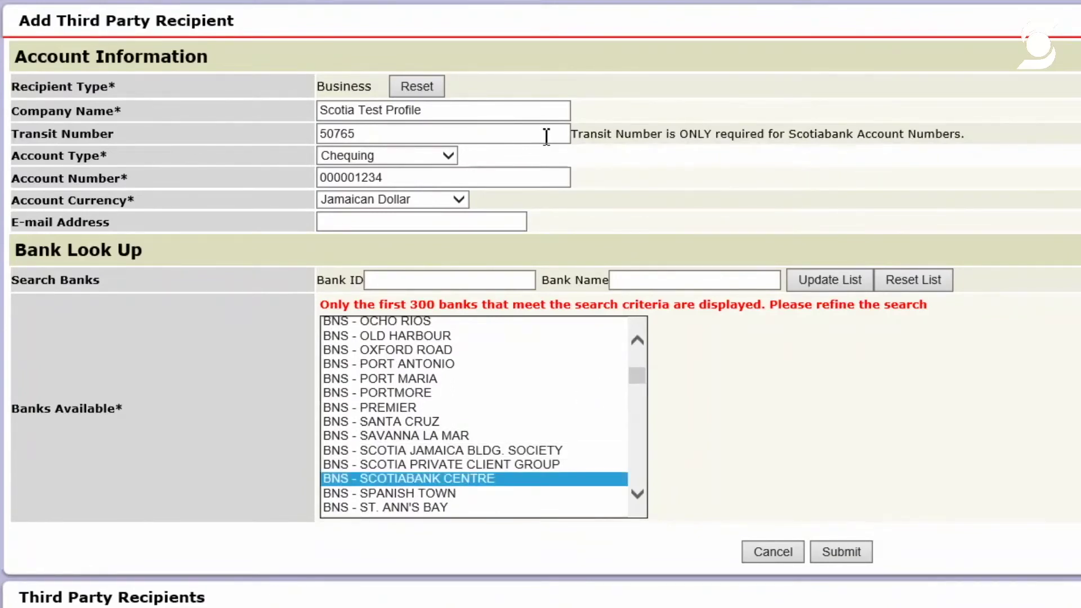
Step: Keep BNS - SCOTIABANK CENTRE as the bank and submit the new recipient
{"action": "left_click", "coordinate": [434, 483]}
{"action": "left_click", "coordinate": [834, 559]}
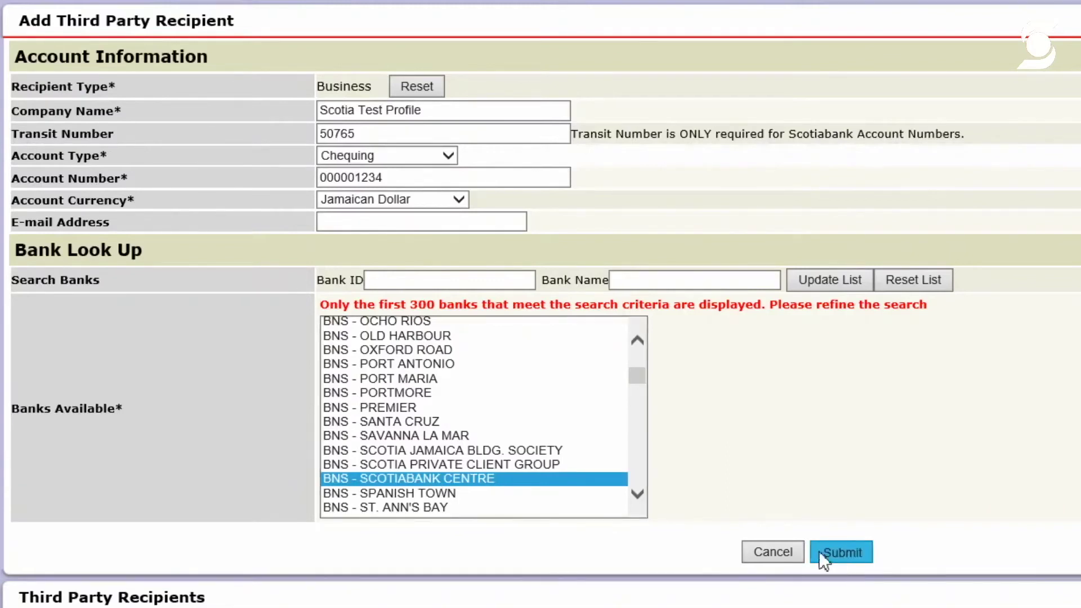